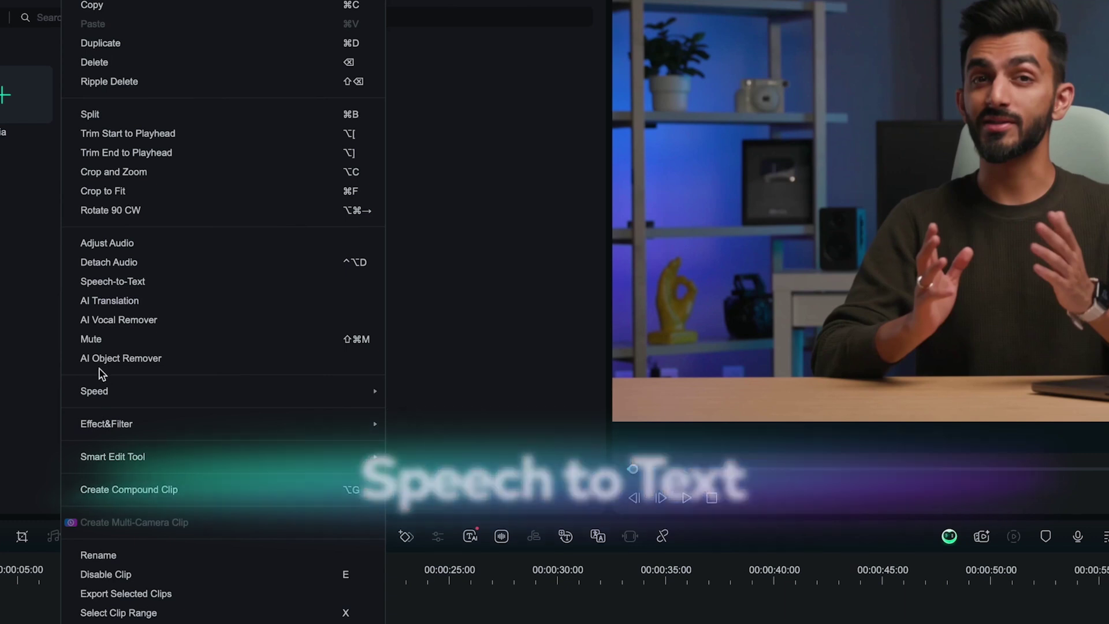
# Step: Generate Chinese (HK) translated subtitles from the clip's English speech with Speech-to-Text
pyautogui.click(96, 287)
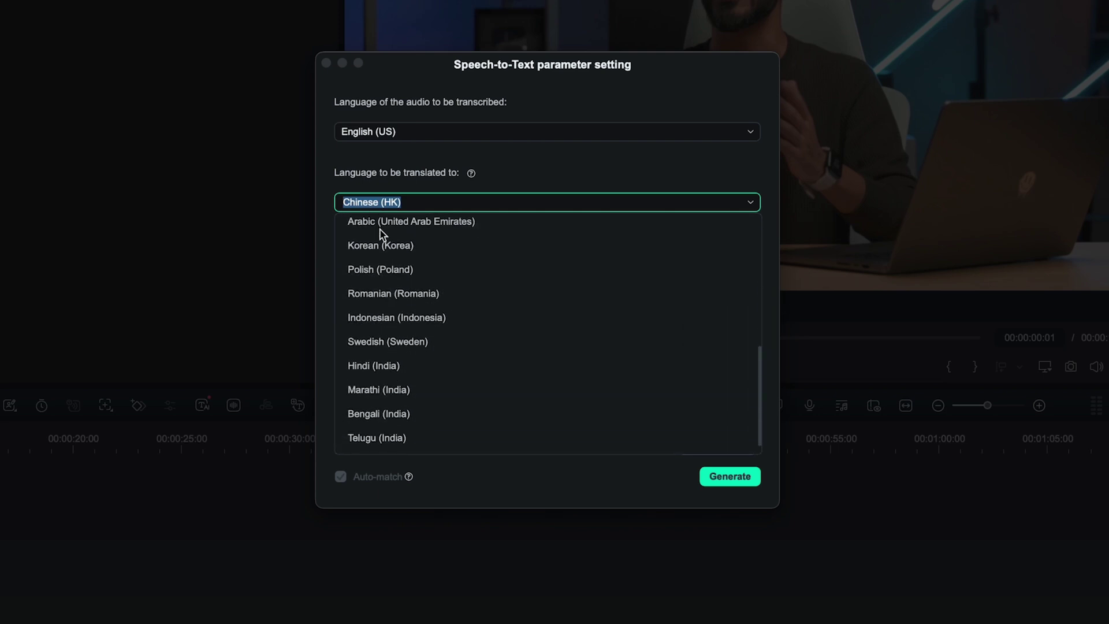
pyautogui.click(405, 345)
pyautogui.click(783, 513)
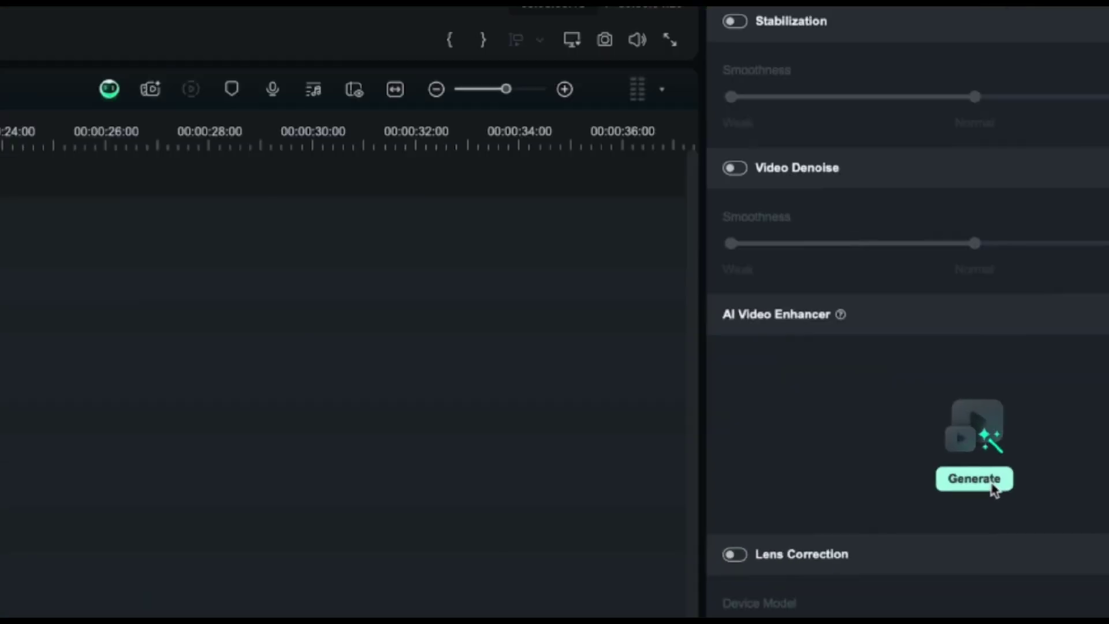
# Step: Start AI Video Enhancer generation on the video
pyautogui.click(1051, 558)
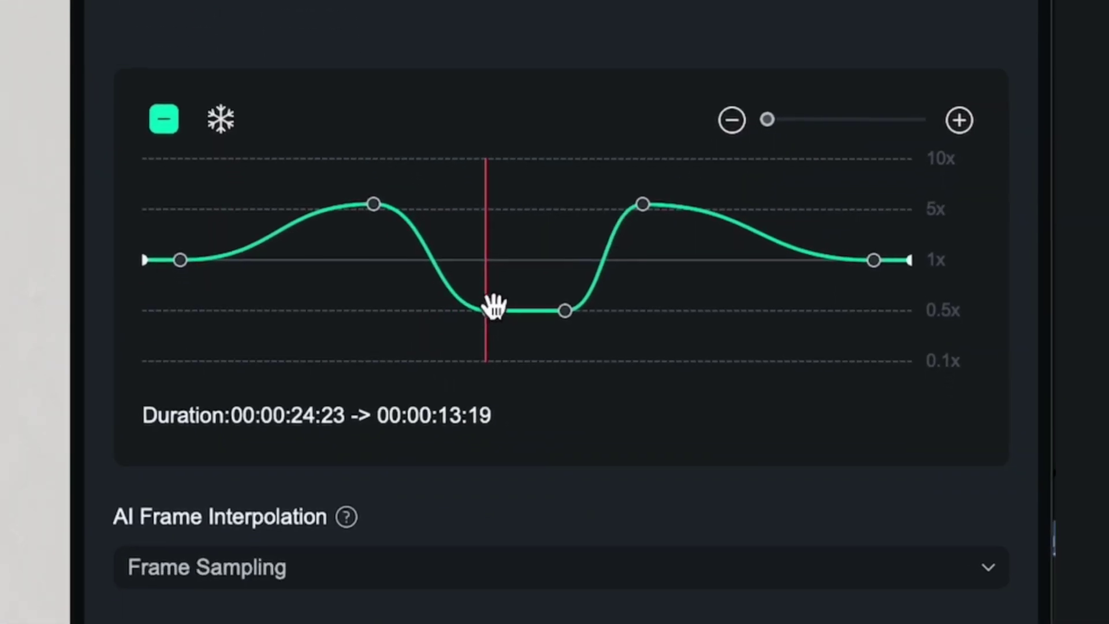
# Step: Widen the Hero Moment slow-motion section by dragging its keyframes left, making the clip 00:00:16:16
pyautogui.moveTo(492, 305); pyautogui.dragTo(433, 307)
pyautogui.moveTo(560, 305); pyautogui.dragTo(541, 305)
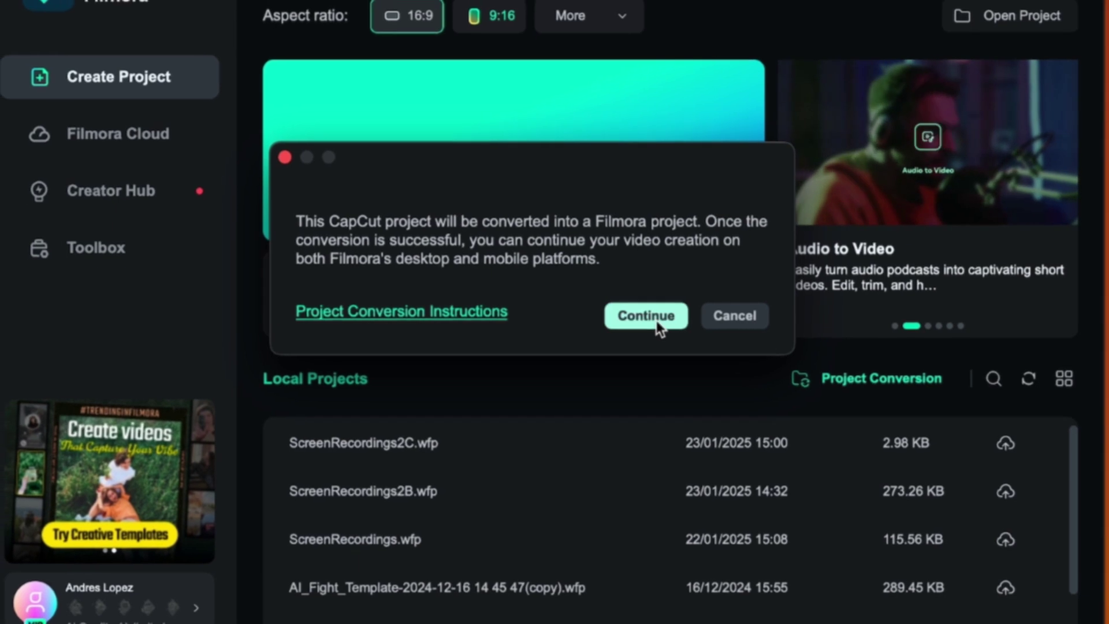
# Step: Convert CapCut draft 0123, confirm its extraction folder, and open it in the editor
pyautogui.click(656, 321)
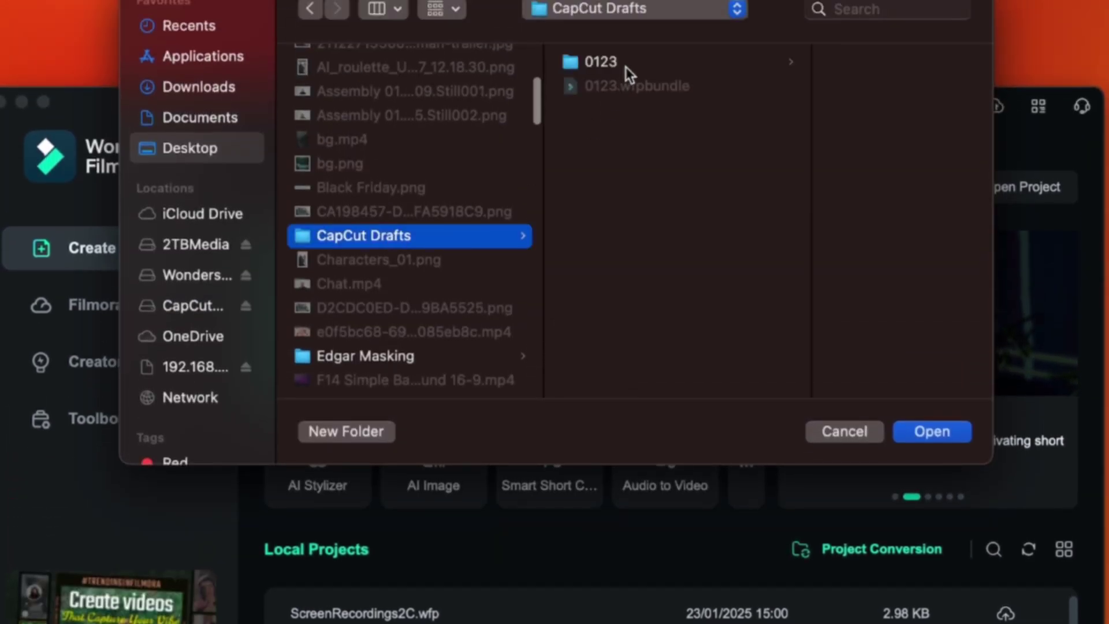
pyautogui.click(626, 66)
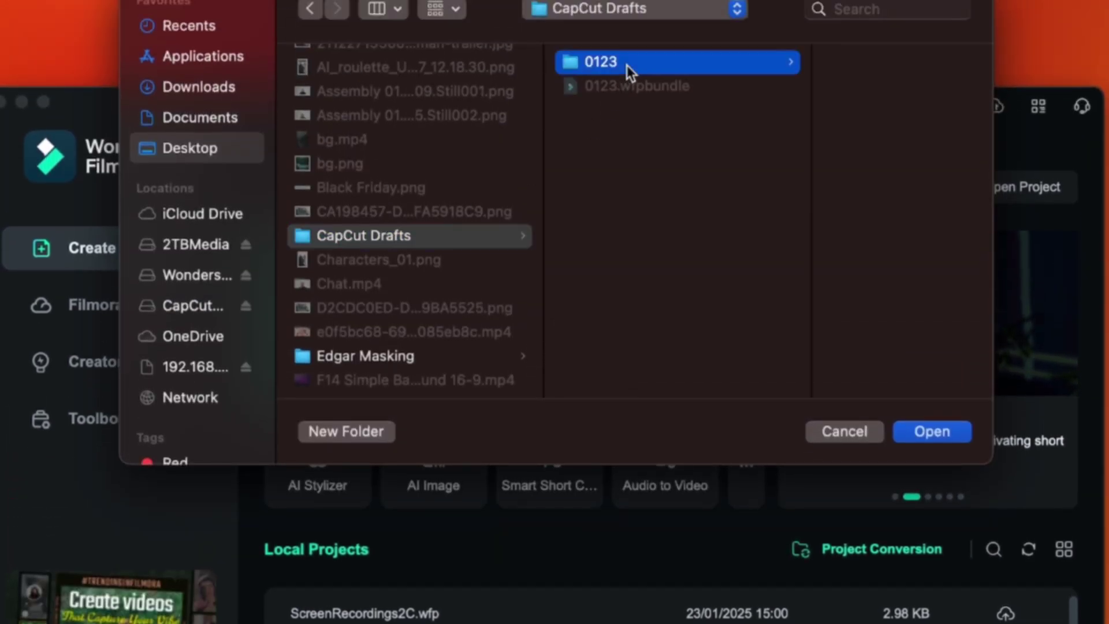
pyautogui.click(934, 431)
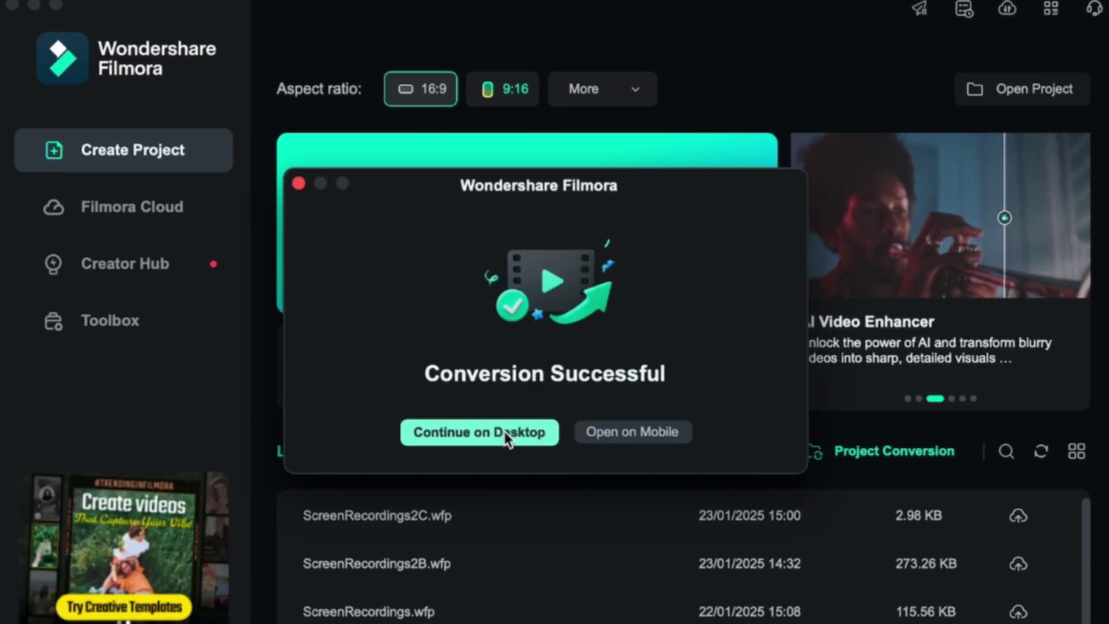
pyautogui.click(504, 432)
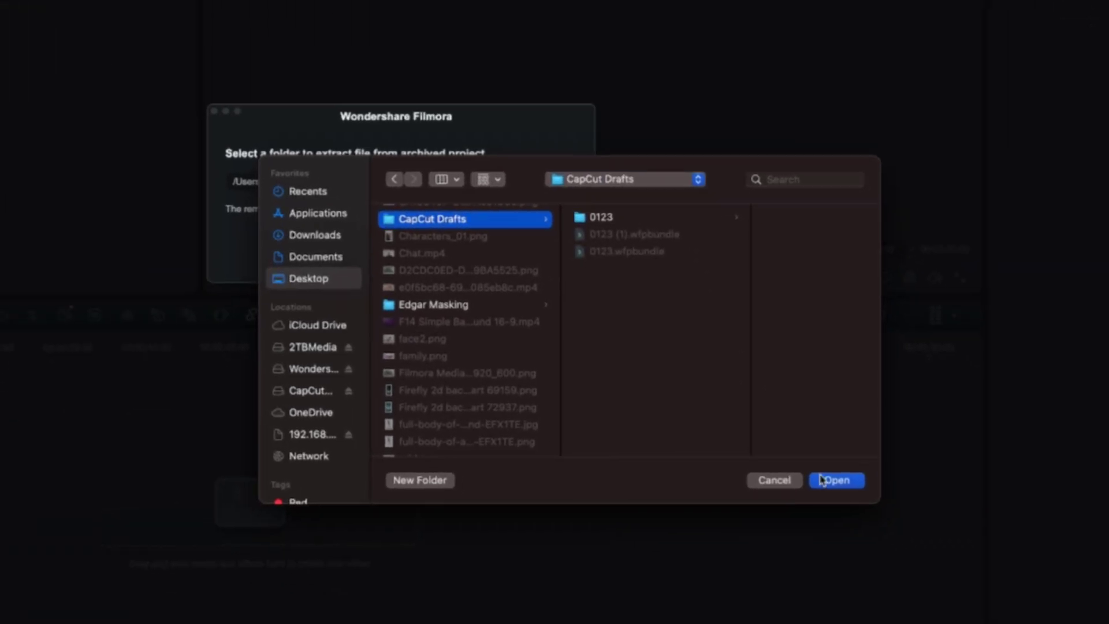
pyautogui.click(823, 481)
pyautogui.press('Return')
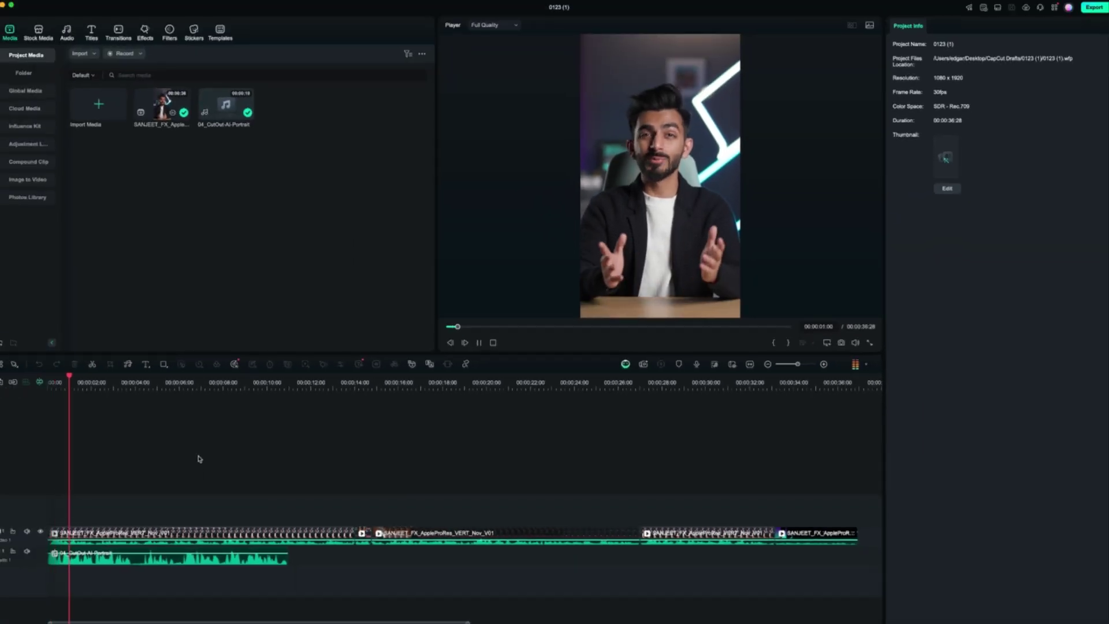